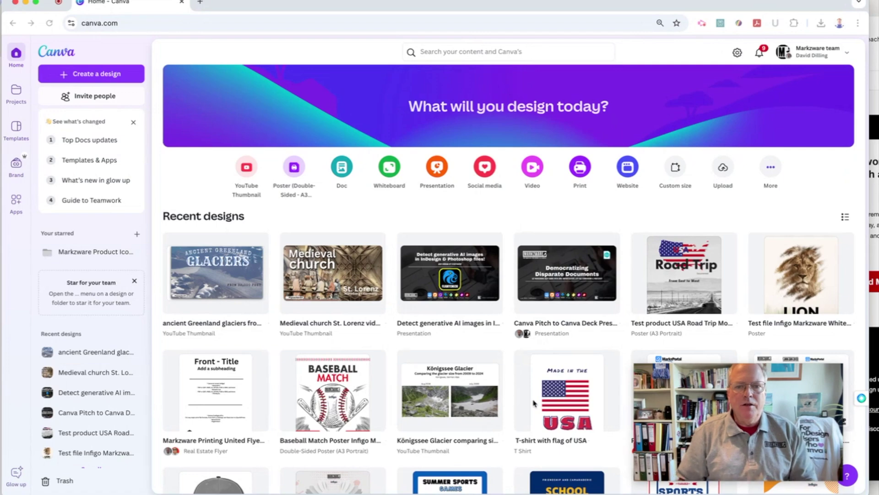
- Open the Ancient Greenland Glaciers design, return home, then open the Printing United flyer
left_click(218, 274)
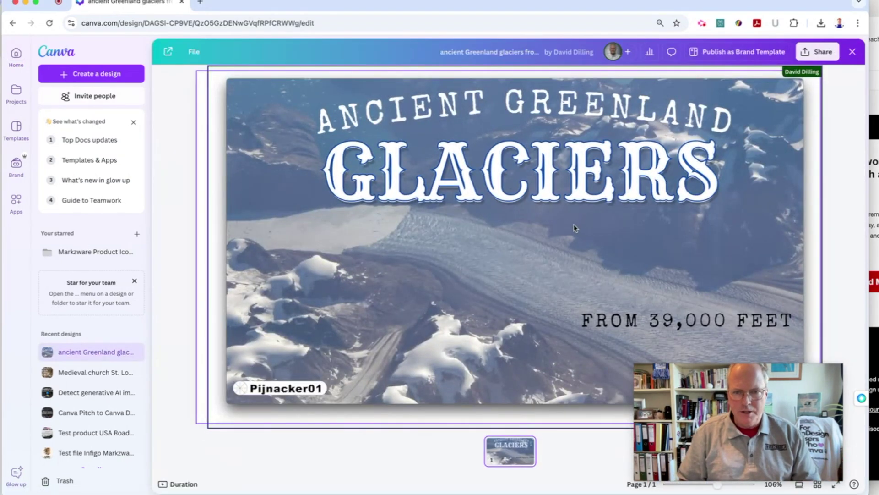
left_click(12, 26)
scroll(391, 223, "down", 3)
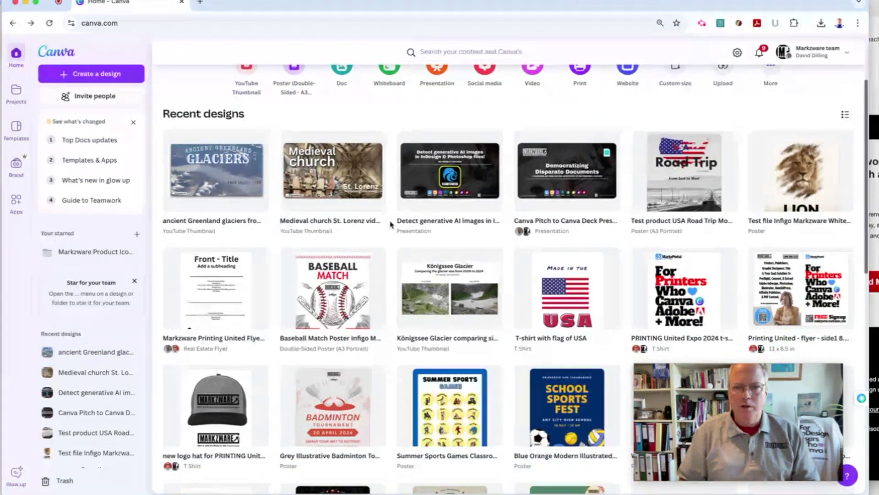
scroll(391, 224, "down", 2)
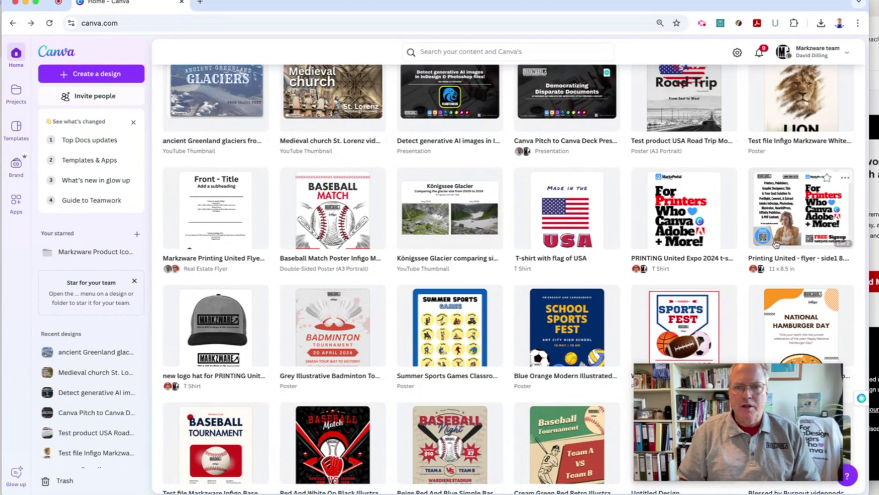
left_click(810, 215)
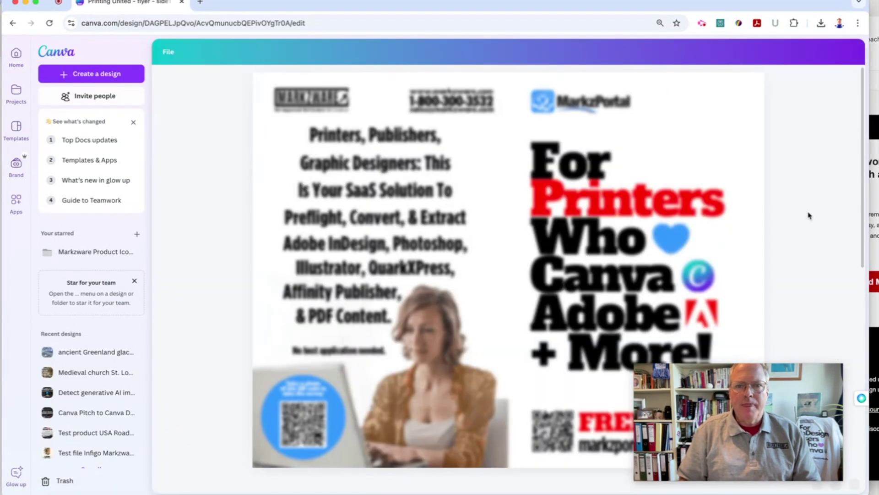
- Give the page 2 headline a red Outline text effect with thickness 6
left_click(359, 165)
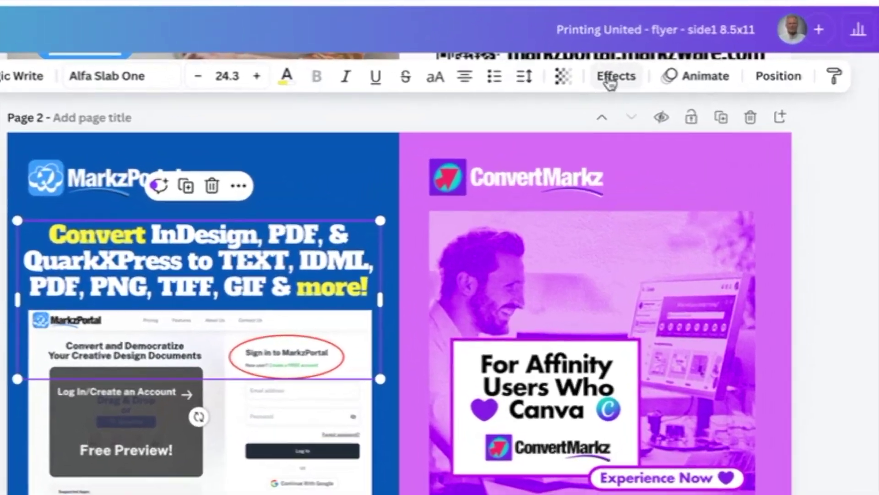
left_click(571, 74)
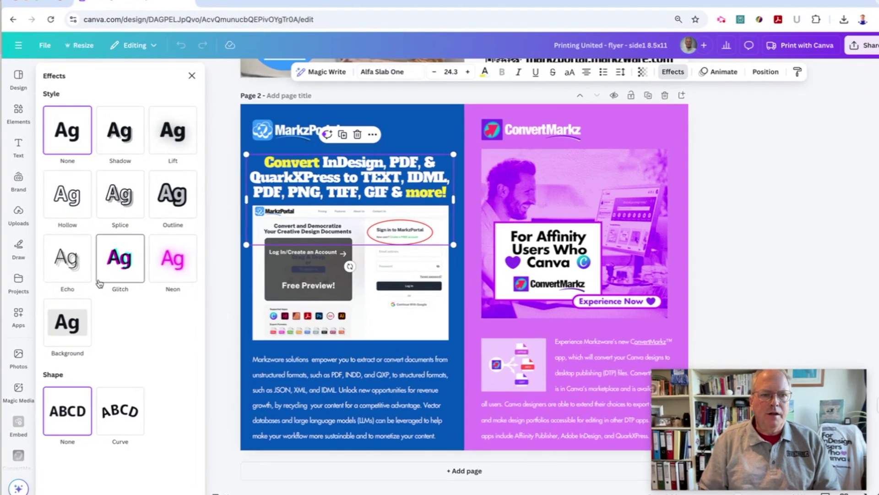
left_click(170, 198)
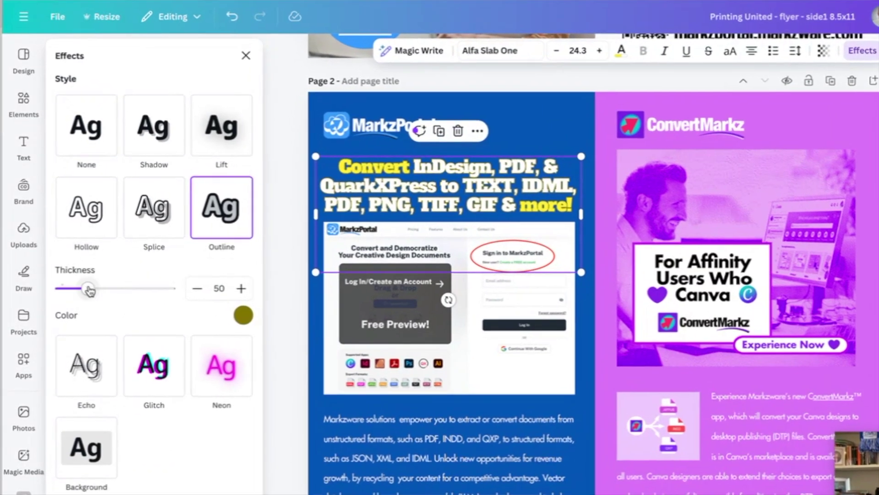
left_click_drag(88, 289, 58, 290)
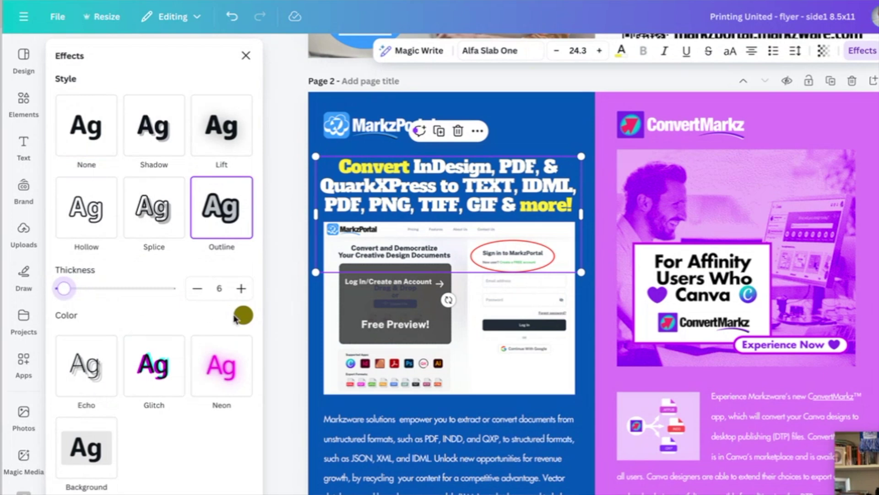
left_click(243, 315)
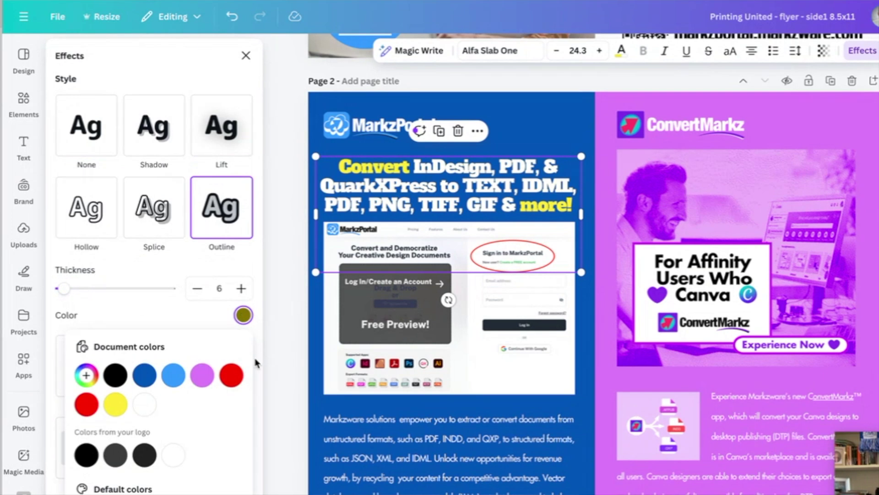
left_click(231, 377)
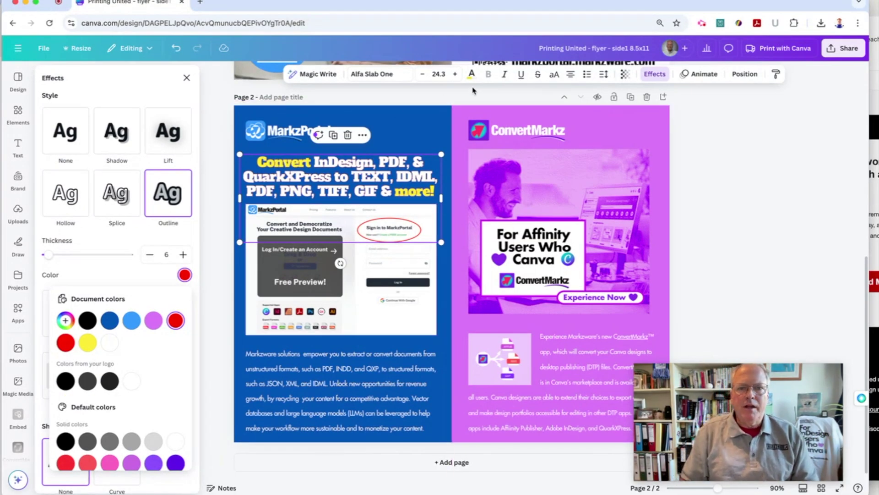
key("Escape")
left_click(415, 265)
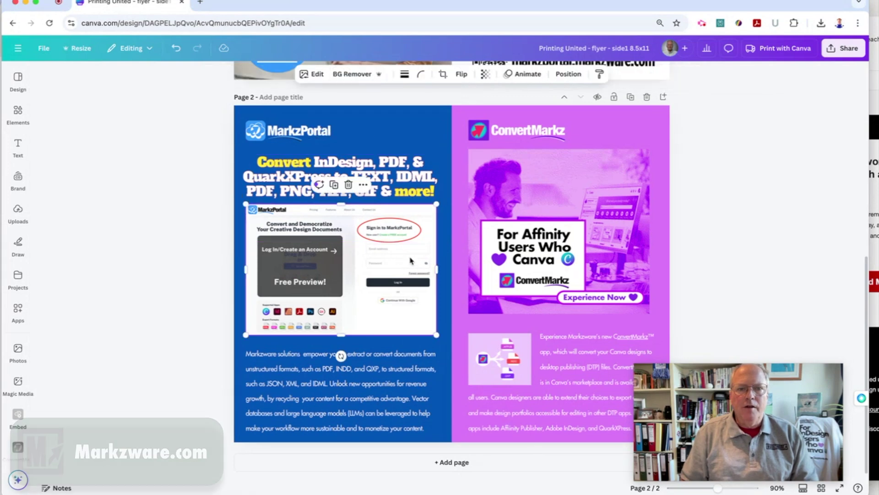
left_click(284, 167)
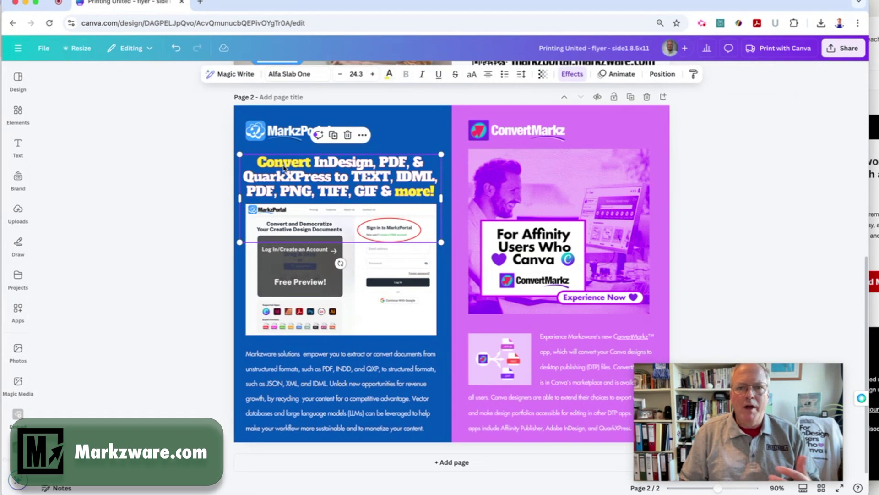
left_click(572, 76)
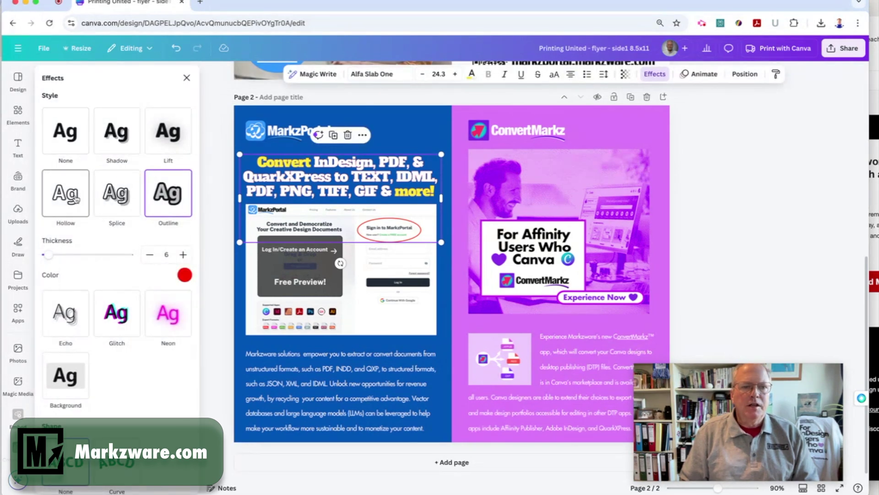
left_click(118, 143)
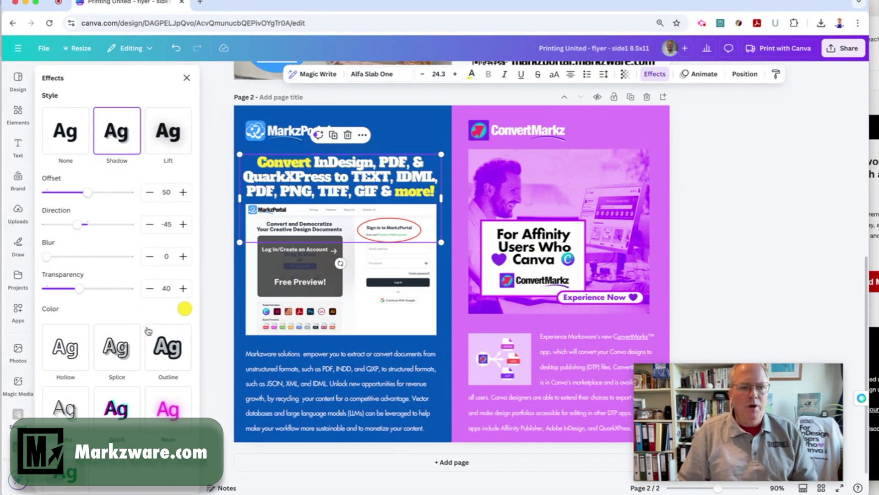
left_click(168, 357)
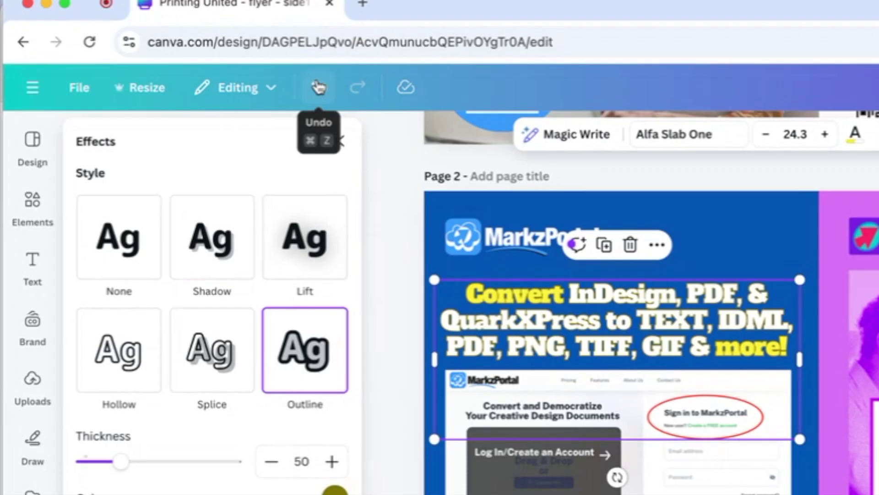
left_click(319, 87)
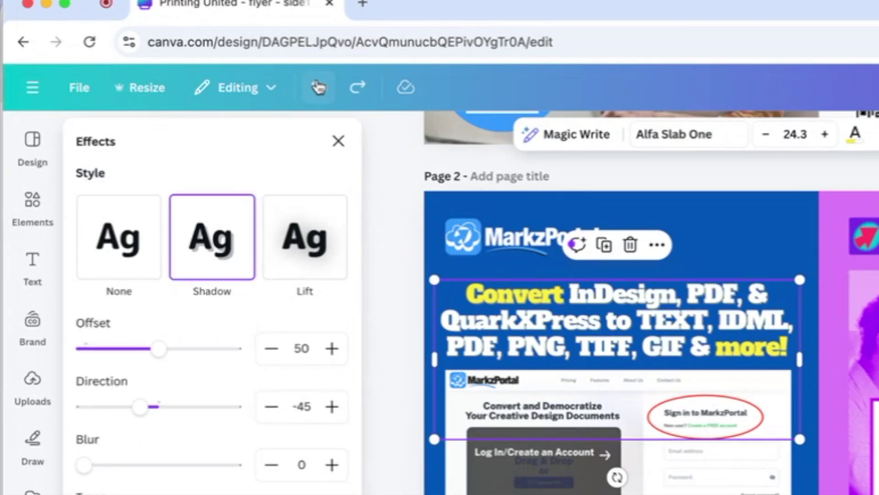
key("super+shift+z")
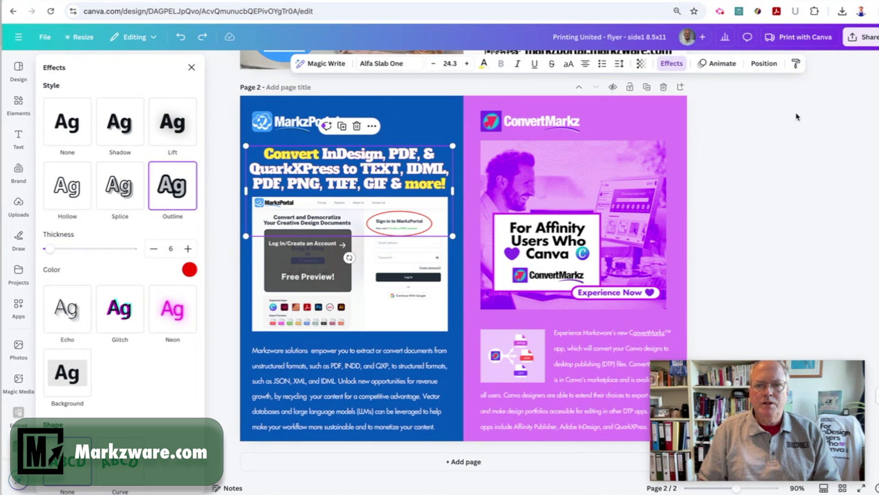
key("Escape")
left_click(275, 165)
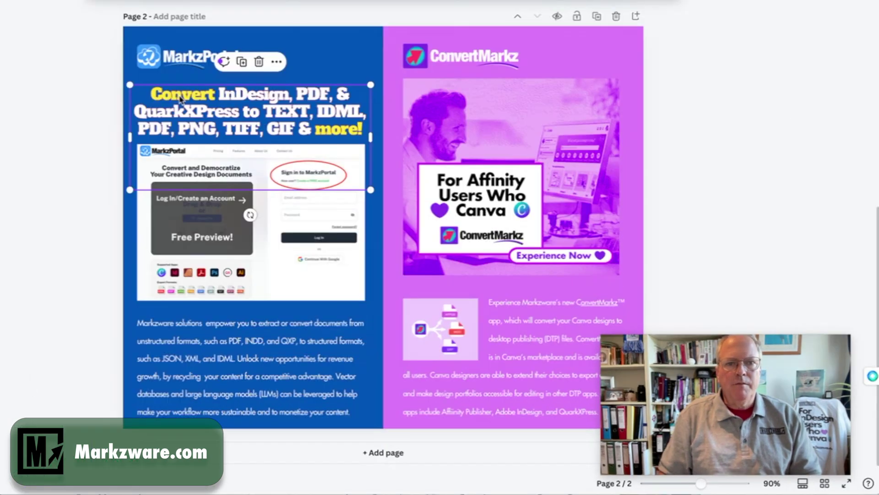
- Select the headline text box and zoom page 2 from 90% to about 149%
mouse_move(178, 98)
left_mouse_down()
mouse_move(197, 109)
mouse_move(181, 110)
mouse_move(183, 120)
mouse_move(176, 99)
left_mouse_up()
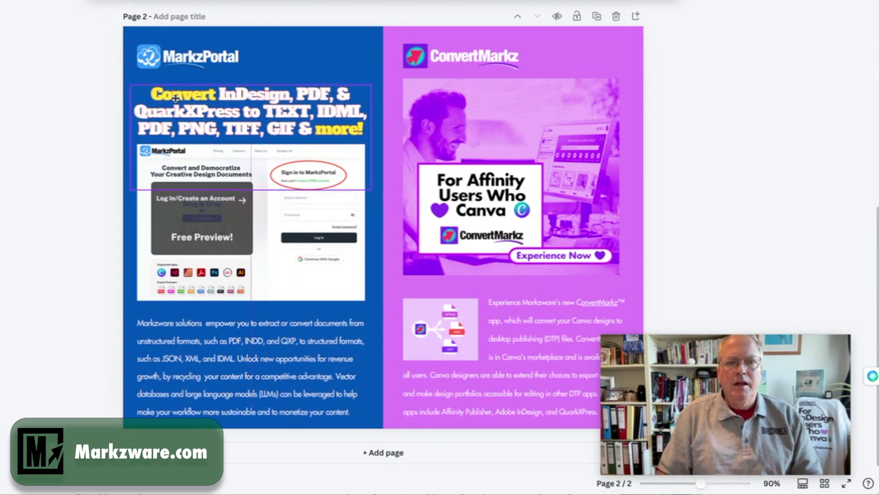
left_click(175, 98)
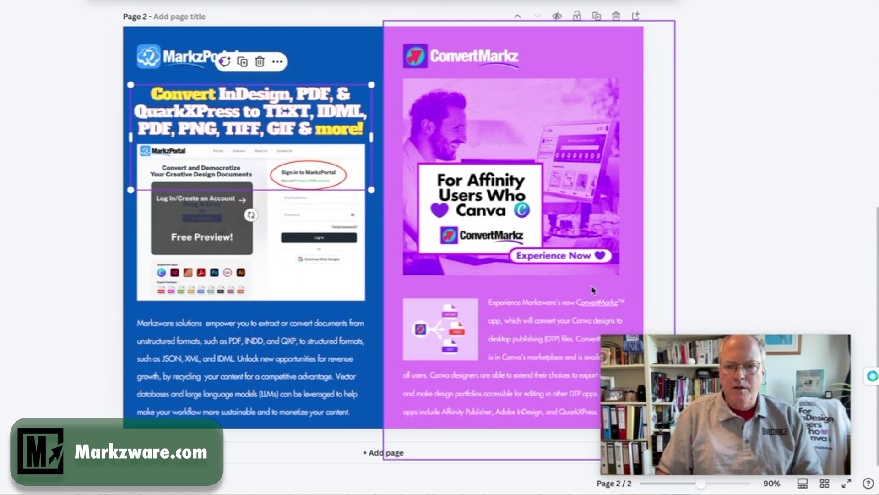
mouse_move(662, 362)
left_click_drag(701, 484, 717, 484)
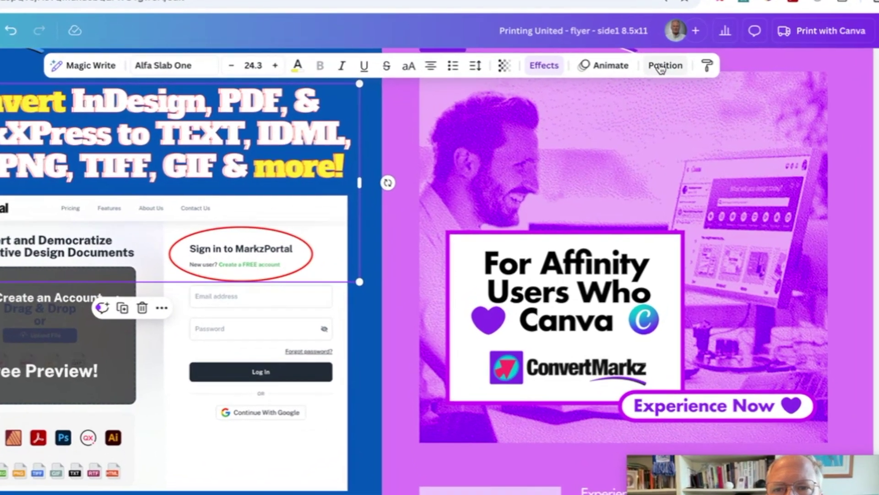
left_click(662, 66)
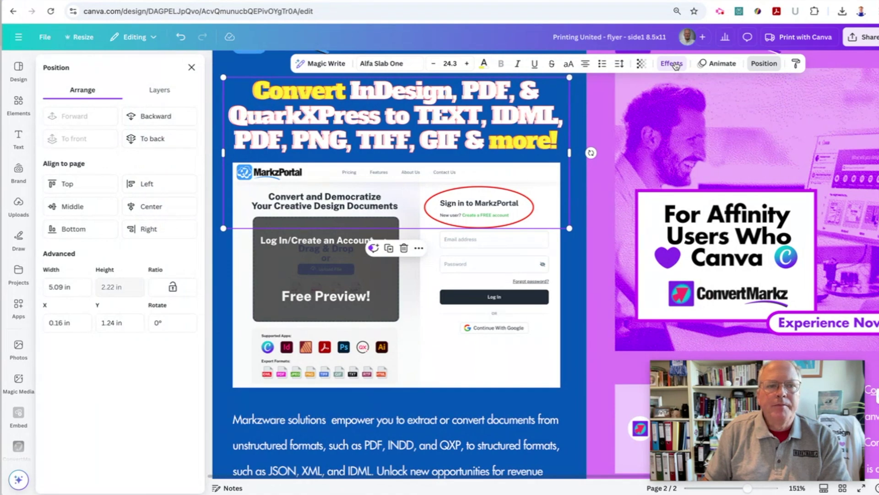
- Send the headline one layer backward and apply a Shadow text effect to it
left_click(156, 139)
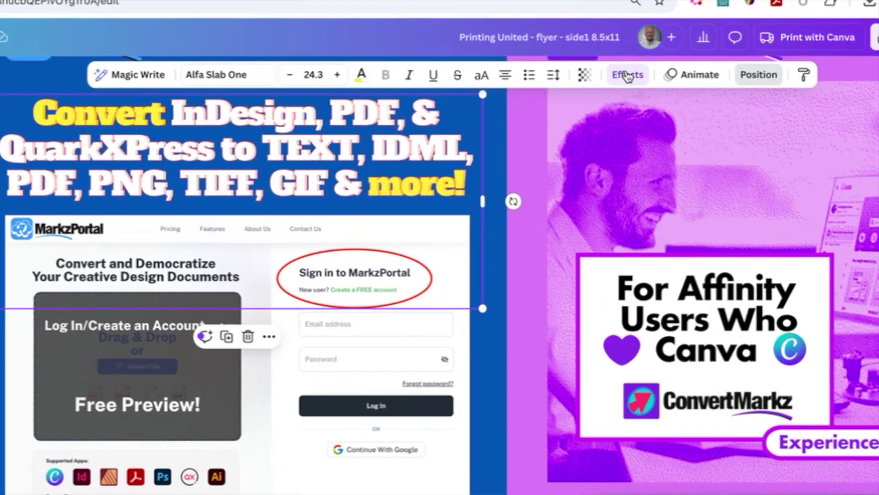
left_click(627, 75)
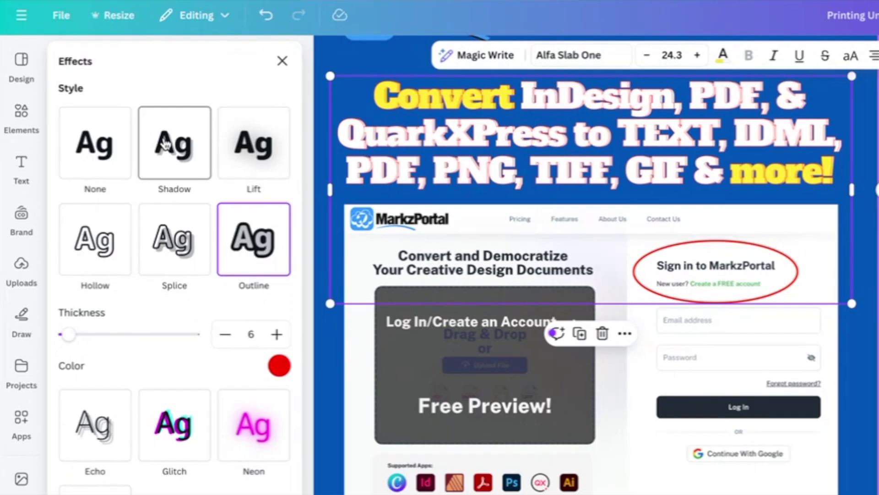
left_click(166, 145)
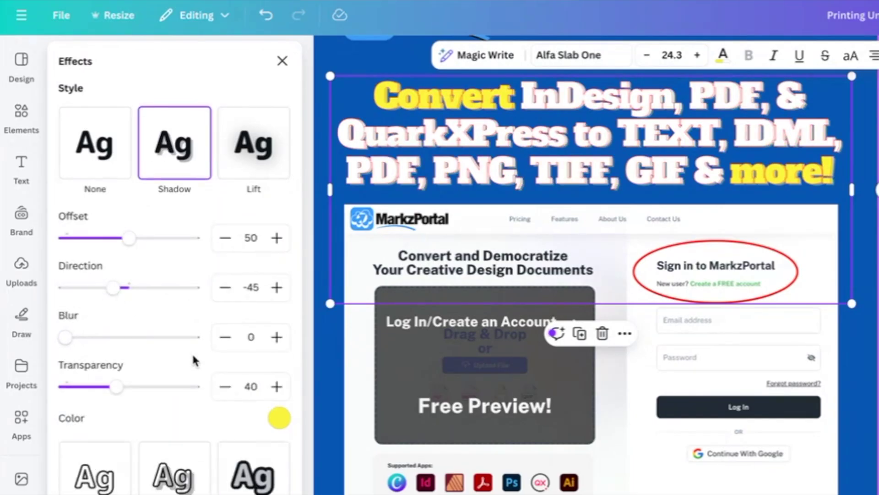
- Color the headline shadow black and raise its offset to 100, then close the effects panel
left_click(279, 418)
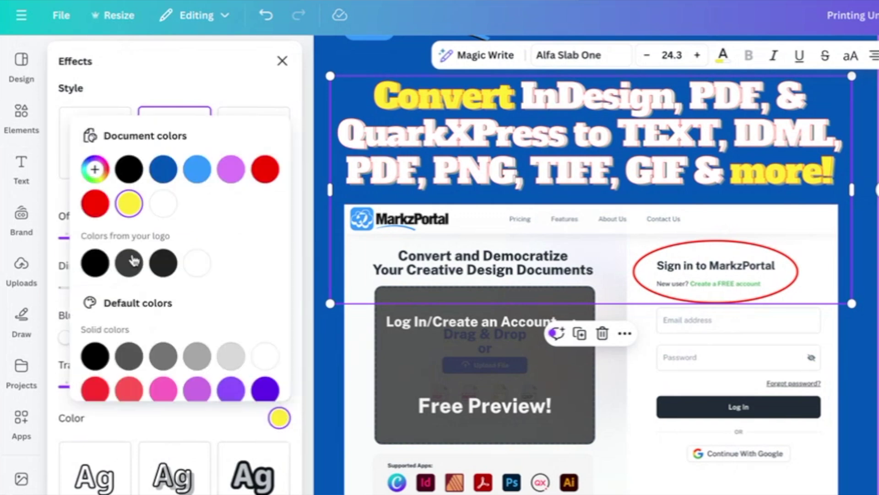
left_click(89, 261)
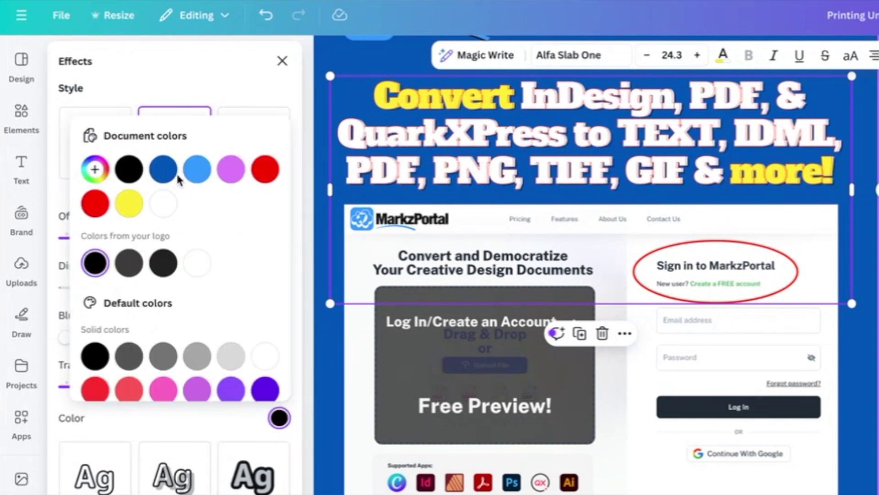
key("Escape")
left_click_drag(127, 240, 202, 239)
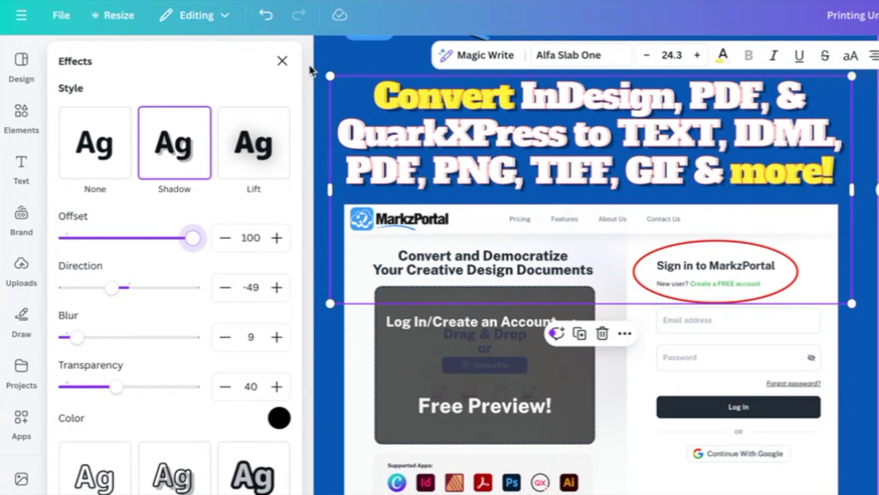
left_click(282, 60)
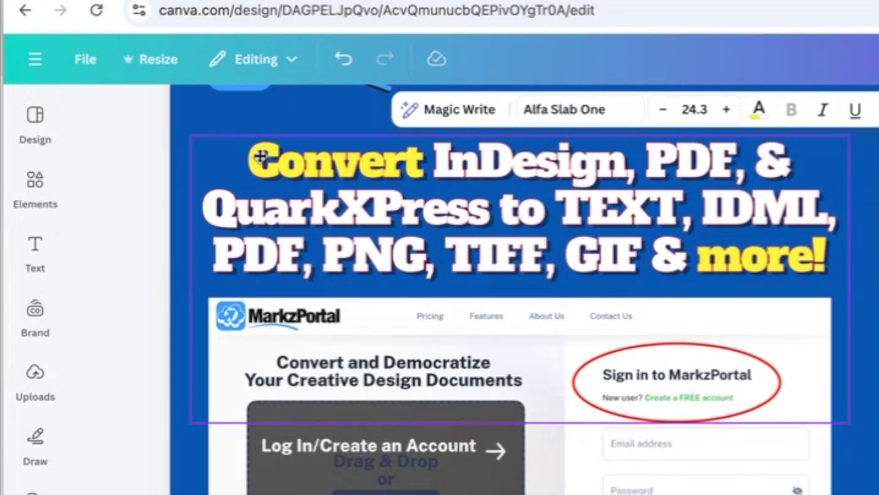
left_click(260, 156)
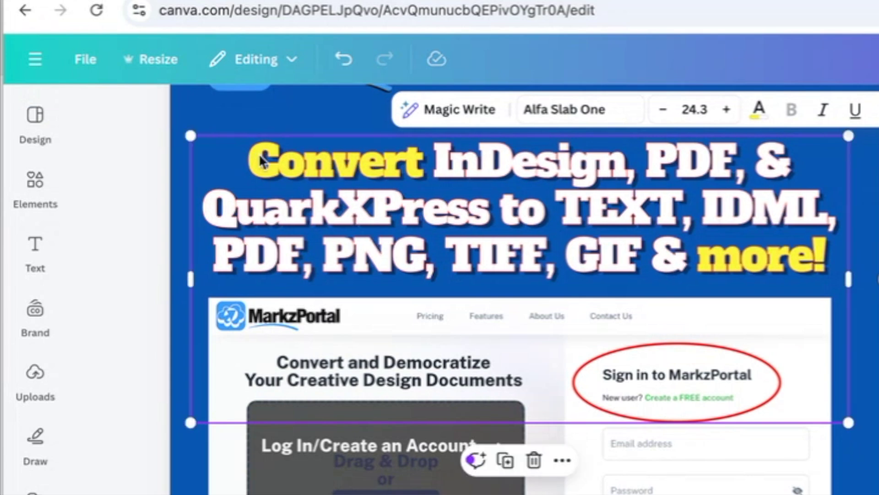
left_click(278, 109)
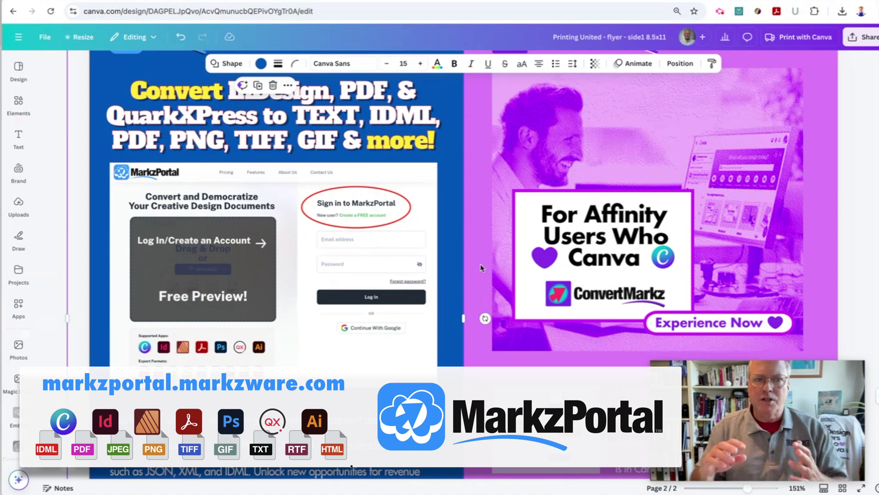
scroll(36, 343, "down", 4)
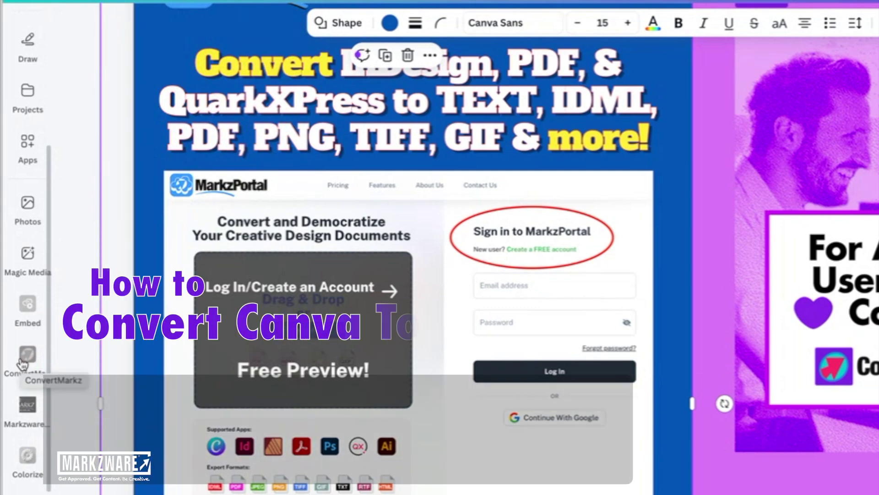
- Export all pages as PDF Standard through ConvertMarkz and open the export in MarkzPortal
left_click(22, 365)
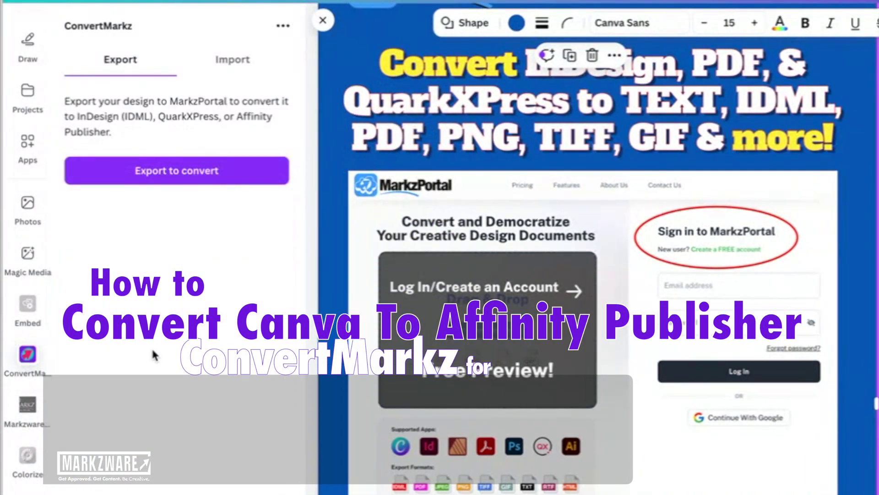
left_click(173, 173)
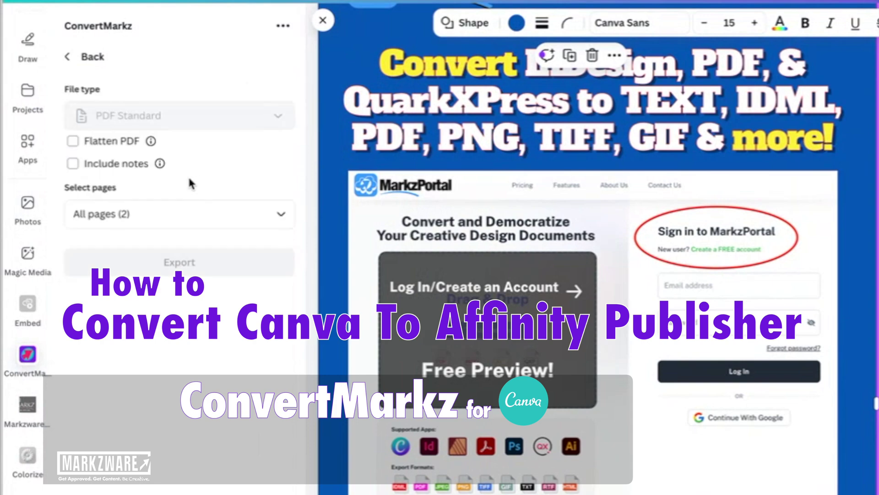
left_click(180, 262)
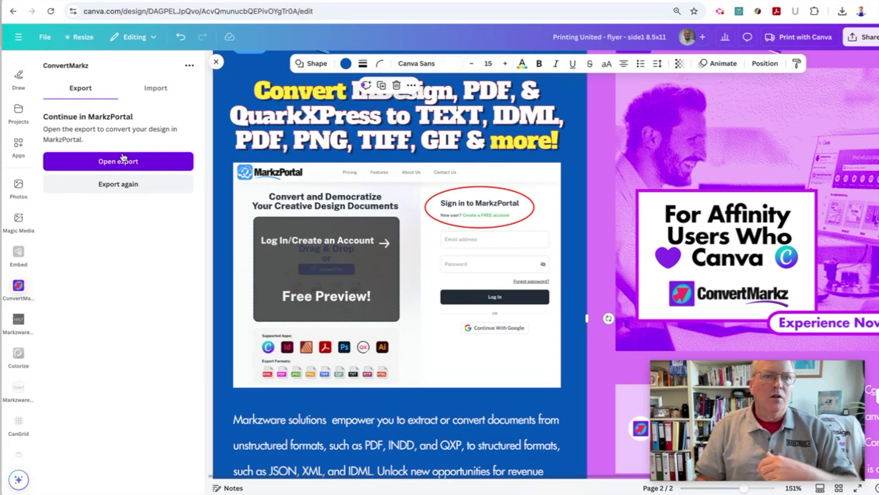
left_click(127, 162)
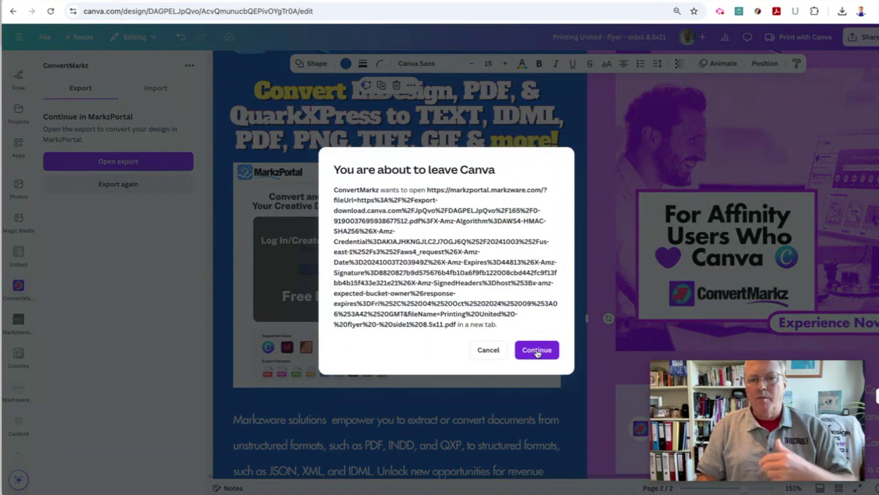
left_click(537, 351)
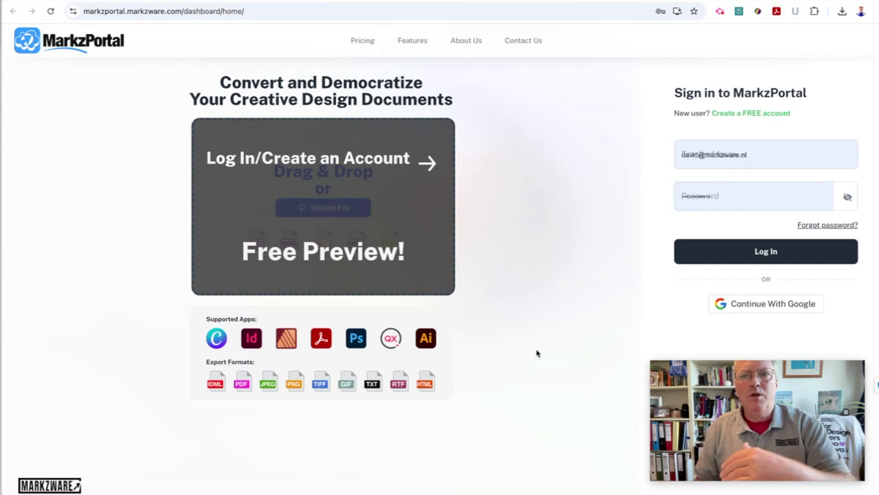
- Log in to MarkzPortal, convert the flyer to IDML, and generate the HTML preflight report
left_click(770, 260)
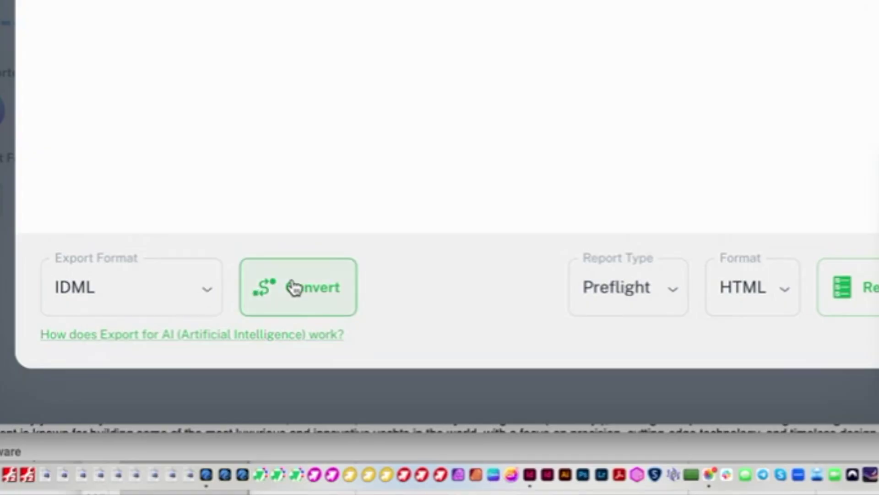
left_click(303, 288)
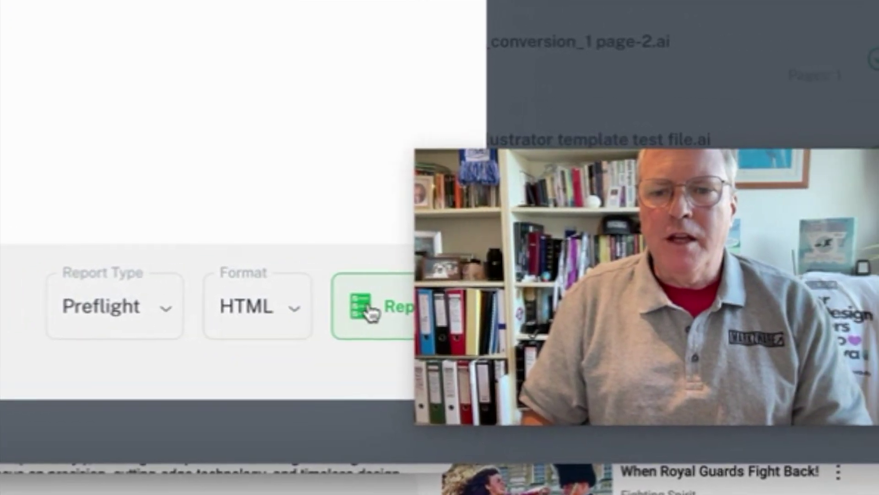
left_click(399, 306)
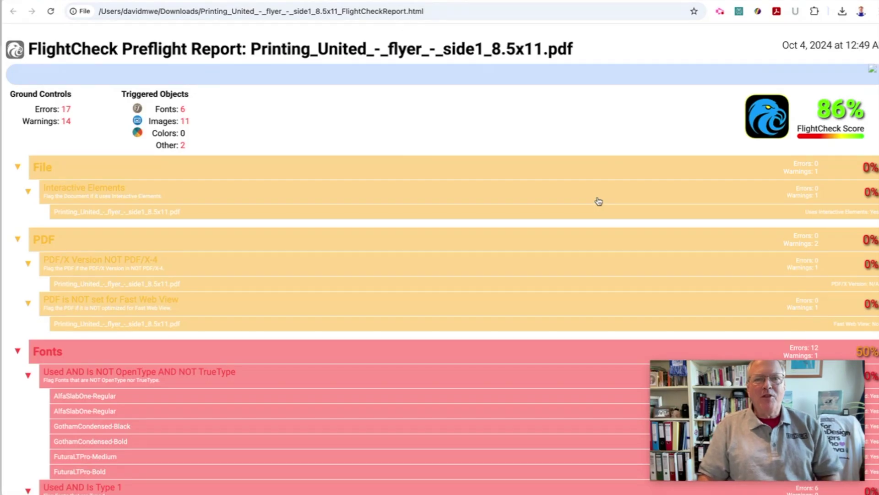
- Scroll through the FlightCheck report to review its errors, including the Fonts section
scroll(595, 201, "down", 10)
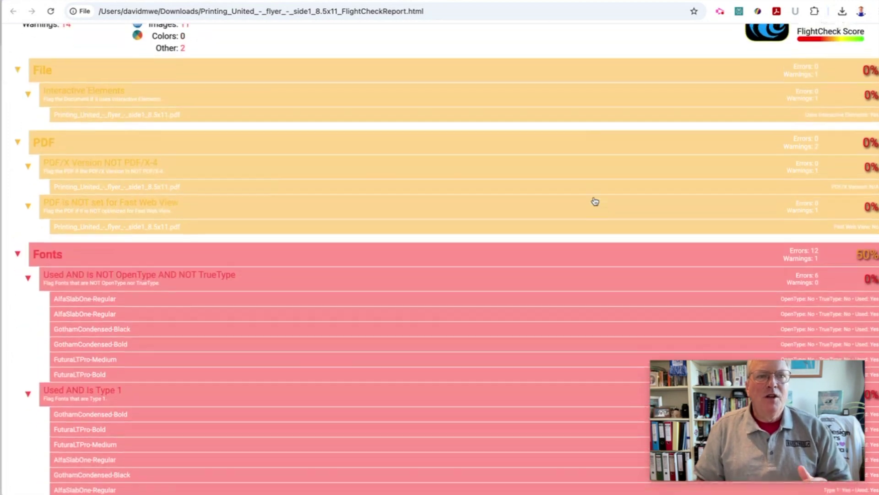
scroll(596, 202, "up", 10)
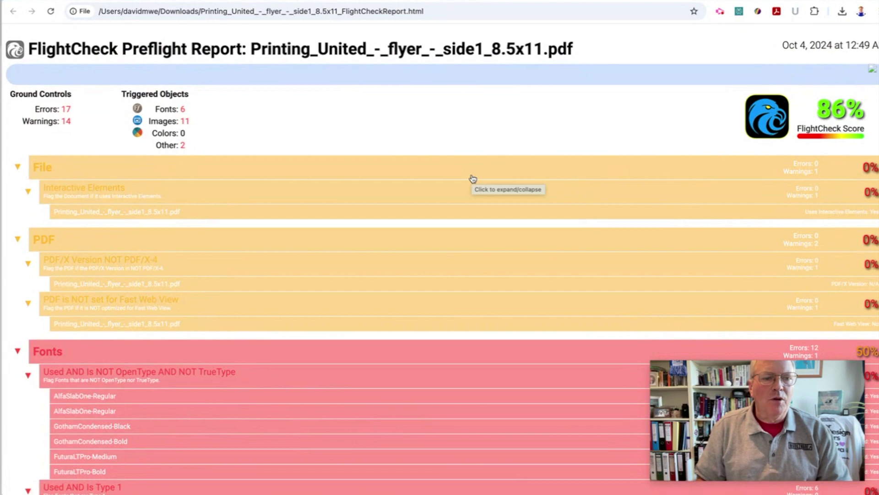
scroll(472, 178, "down", 5)
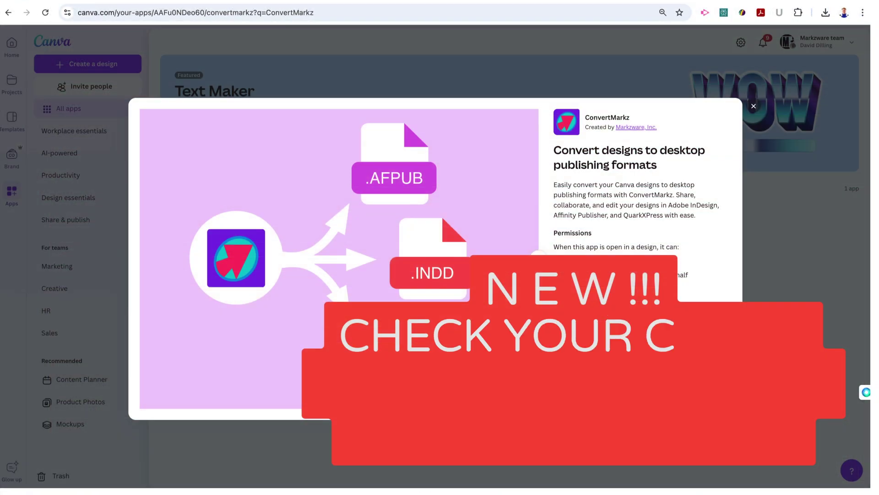